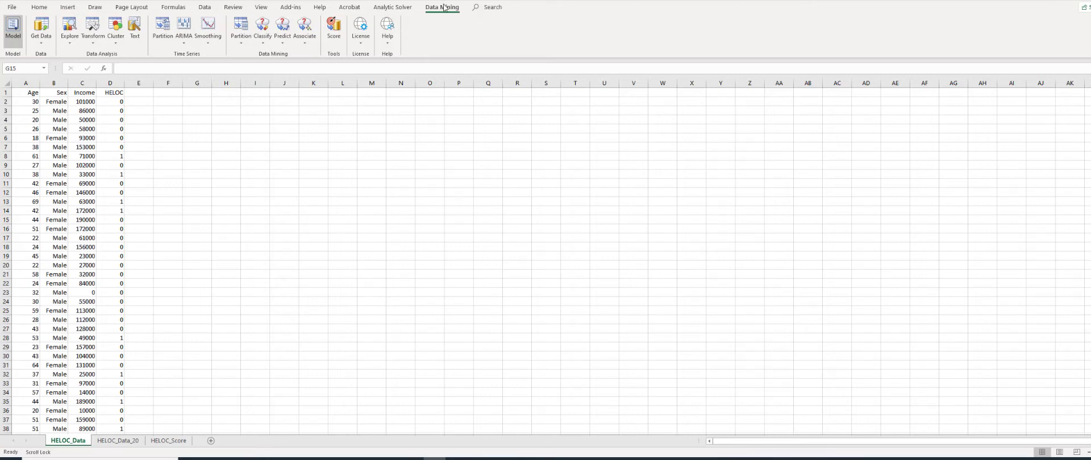
Step: Run a Standard Partition on HELOC_Data with Age, Sex, Income and HELOC, splitting random rows 50% training, 30% validation and 20% test
{"action": "left_click", "coordinate": [241, 34]}
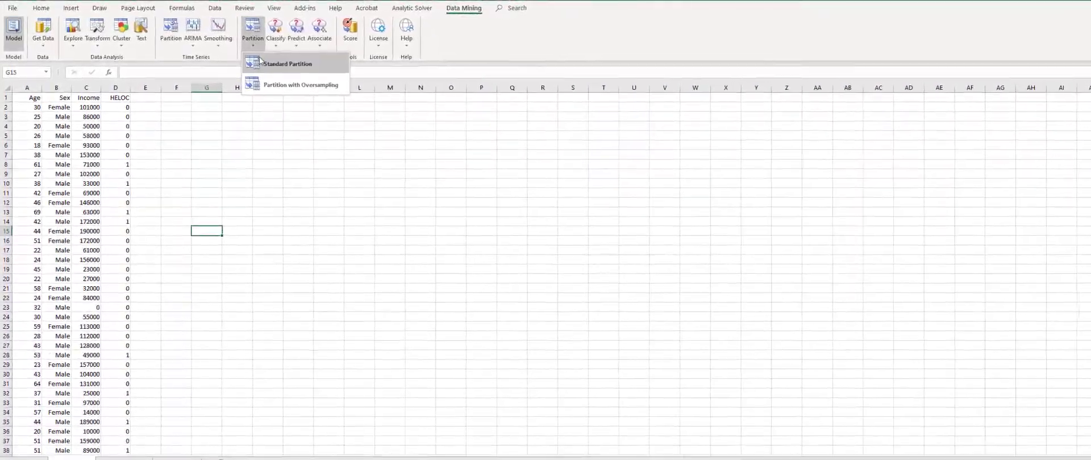
{"action": "left_click", "coordinate": [277, 68]}
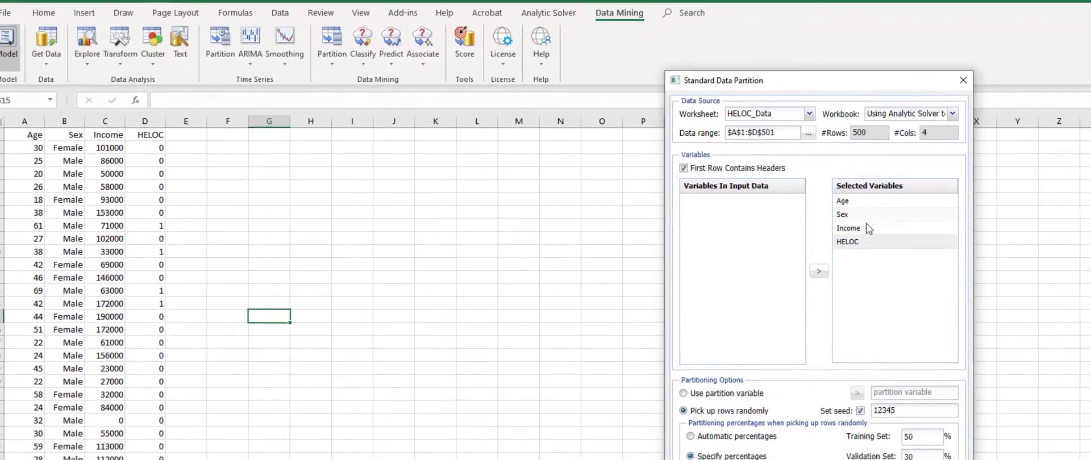
{"action": "left_click_drag", "start_coordinate": [864, 233], "coordinate": [723, 213]}
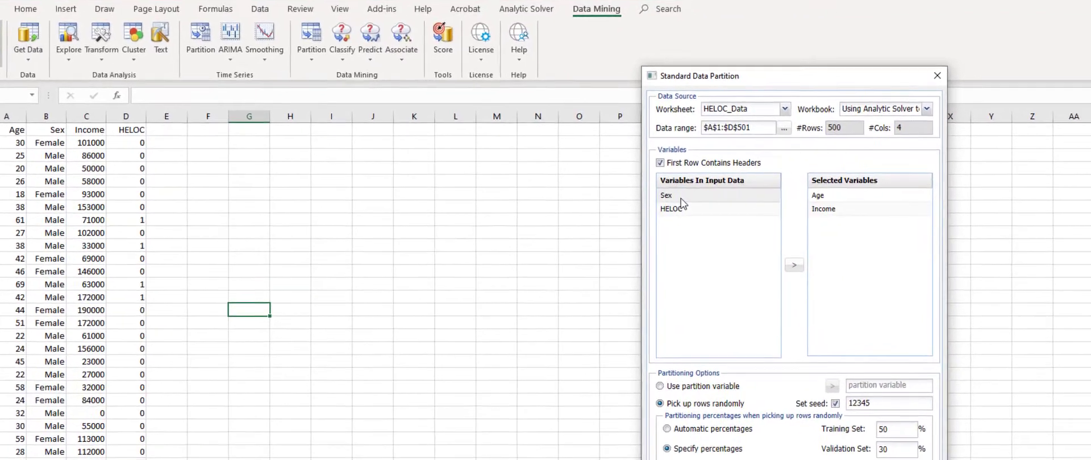
{"action": "left_click", "coordinate": [681, 199]}
{"action": "left_click", "coordinate": [793, 265]}
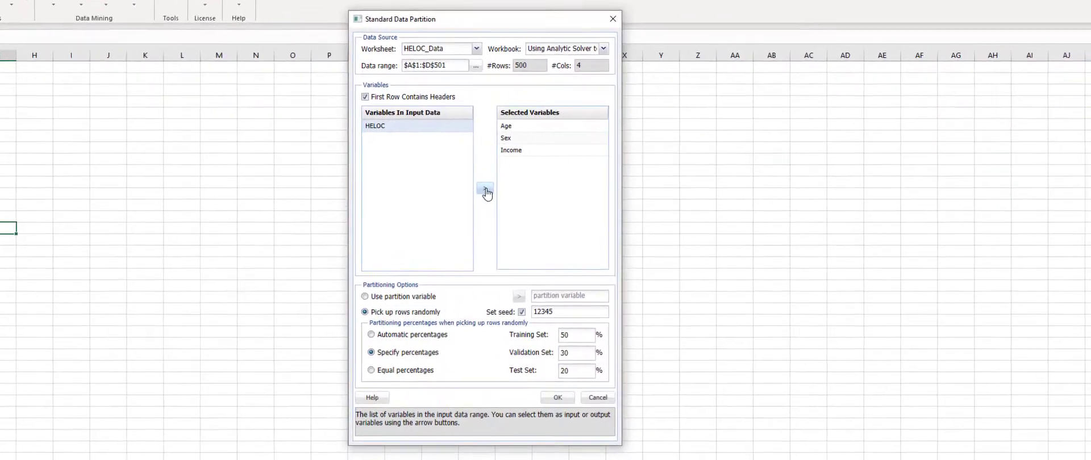
{"action": "left_click", "coordinate": [597, 216]}
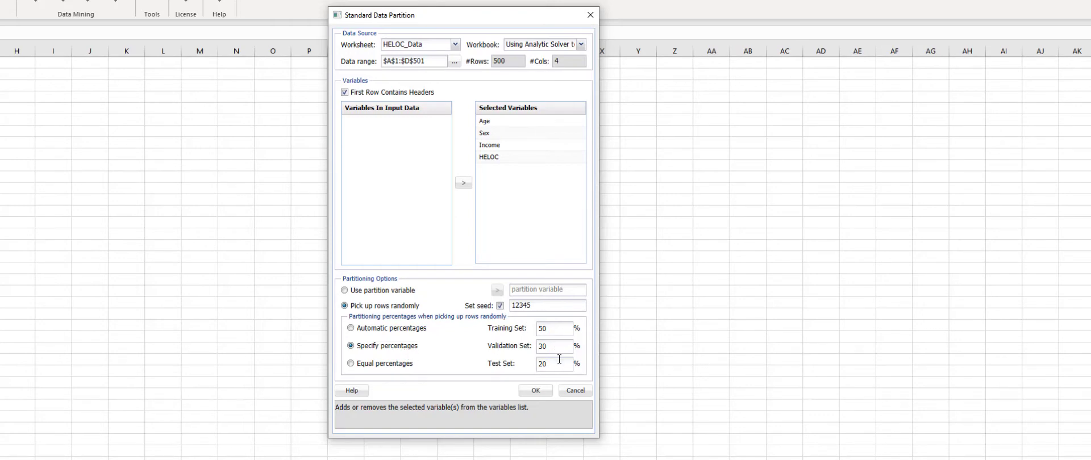
{"action": "left_click", "coordinate": [542, 393]}
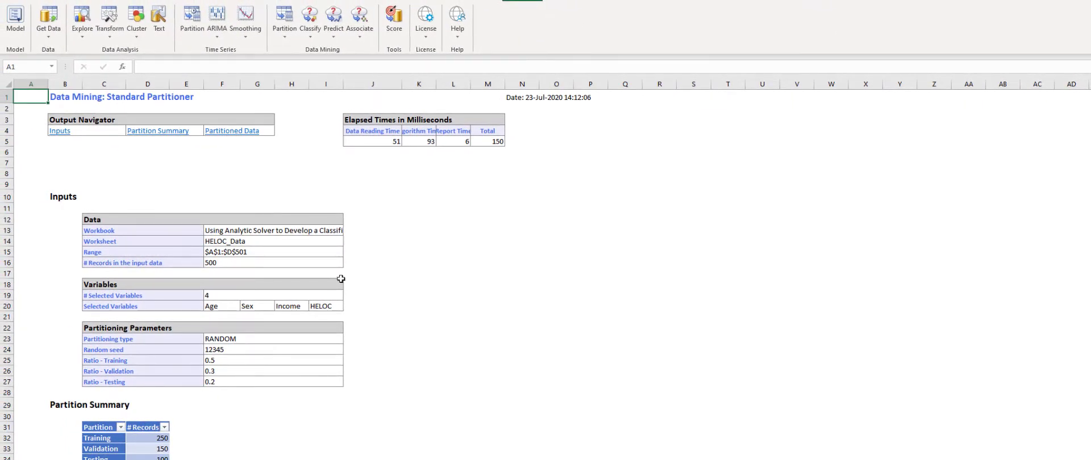
Step: Start a Classification Tree with Age and Income as selected variables, Sex as the categorical variable and HELOC as the output variable
{"action": "left_click", "coordinate": [314, 34]}
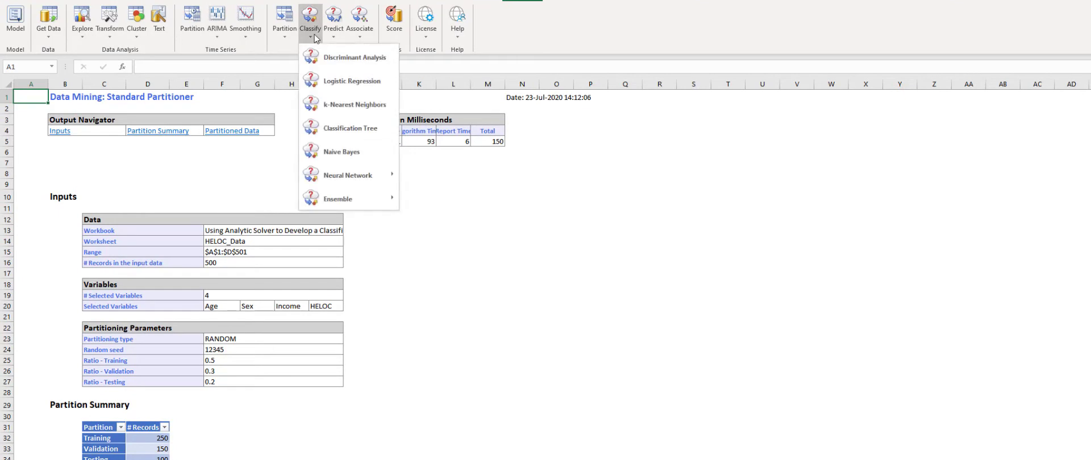
{"action": "left_click", "coordinate": [350, 128]}
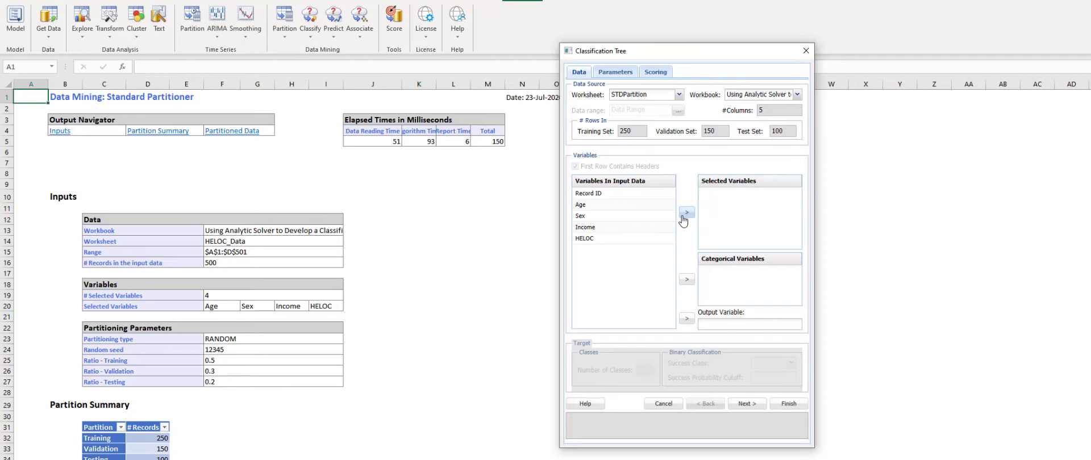
{"action": "left_click", "coordinate": [597, 206]}
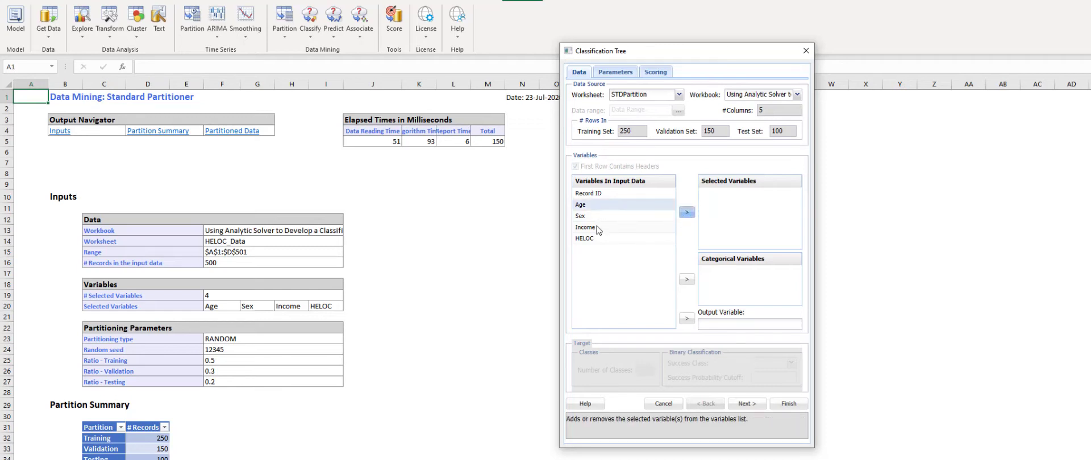
{"action": "left_click", "coordinate": [685, 213]}
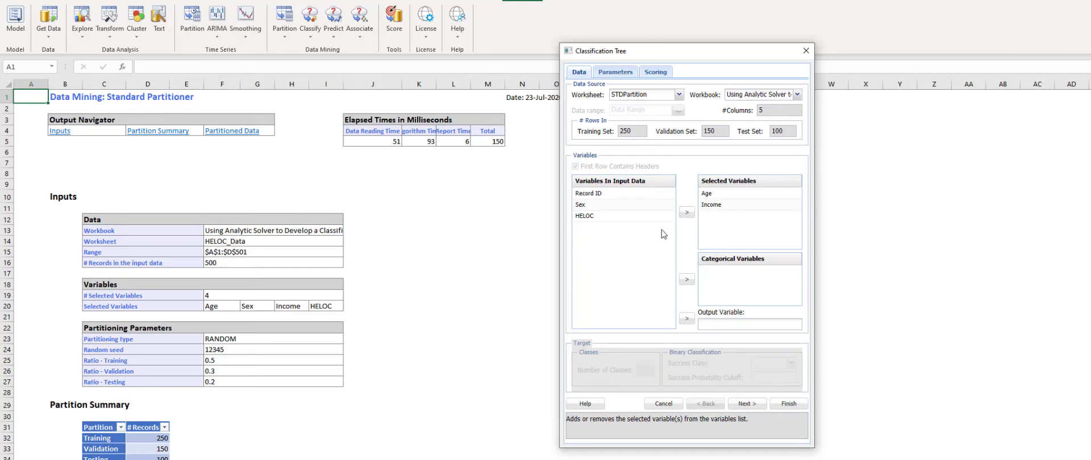
{"action": "left_click", "coordinate": [595, 206]}
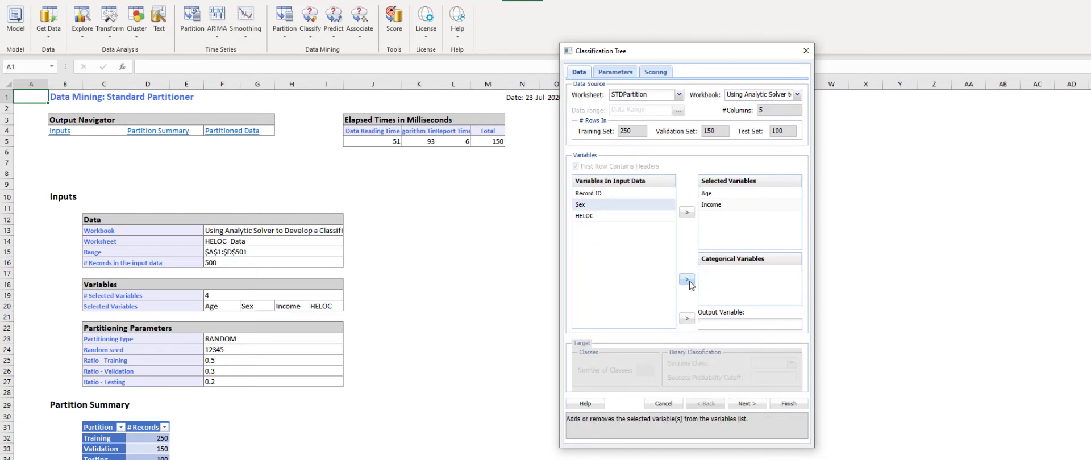
{"action": "left_click", "coordinate": [686, 280]}
{"action": "left_click", "coordinate": [584, 206]}
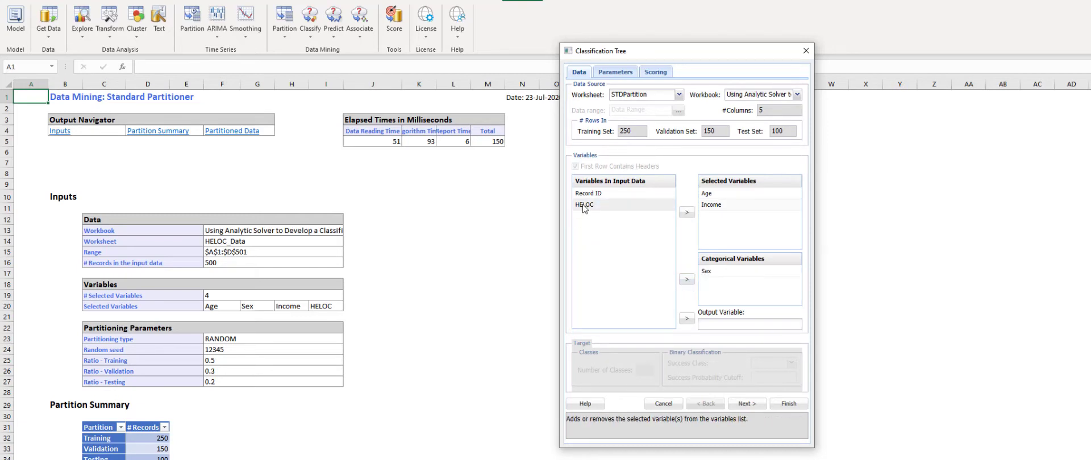
{"action": "left_click", "coordinate": [687, 321]}
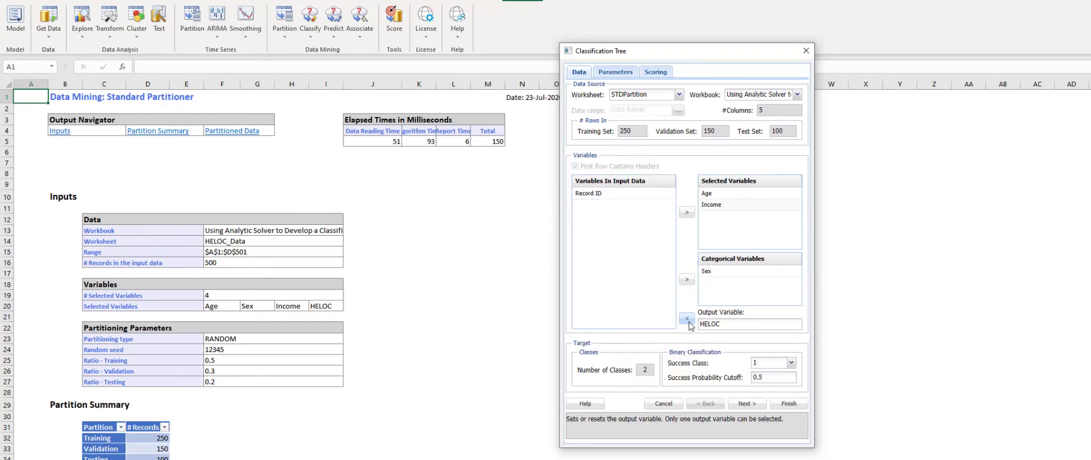
Step: Enable pruning with the validation set and choose the Best Pruned tree for scoring
{"action": "left_click", "coordinate": [625, 73]}
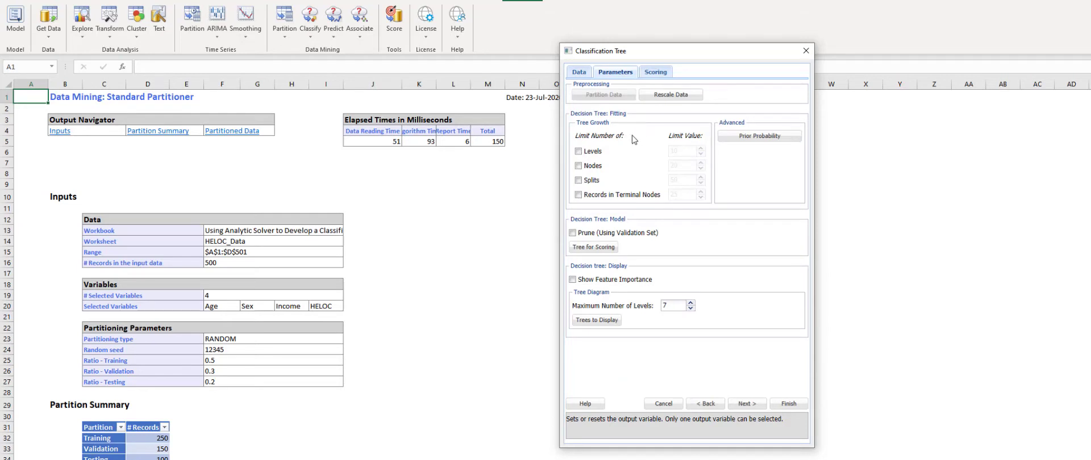
{"action": "left_click", "coordinate": [573, 233]}
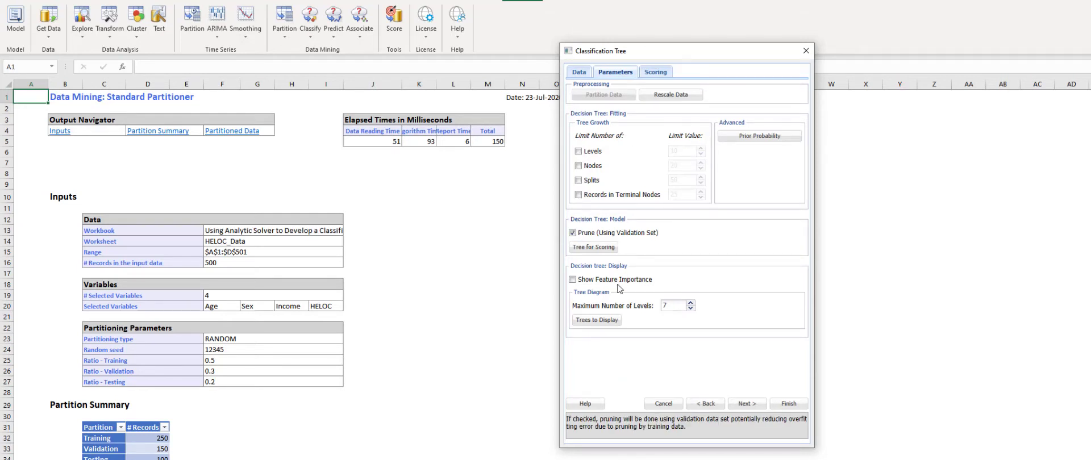
{"action": "left_click", "coordinate": [591, 247]}
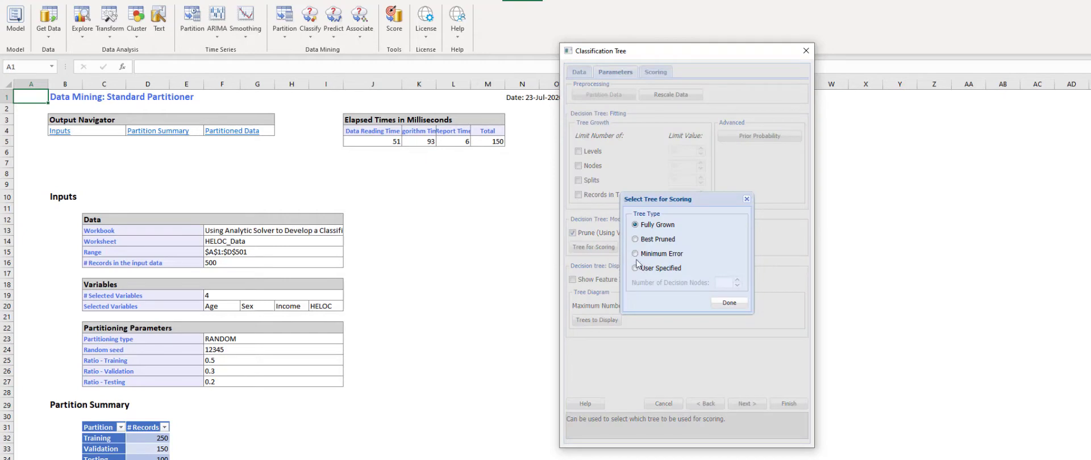
{"action": "left_click", "coordinate": [635, 240]}
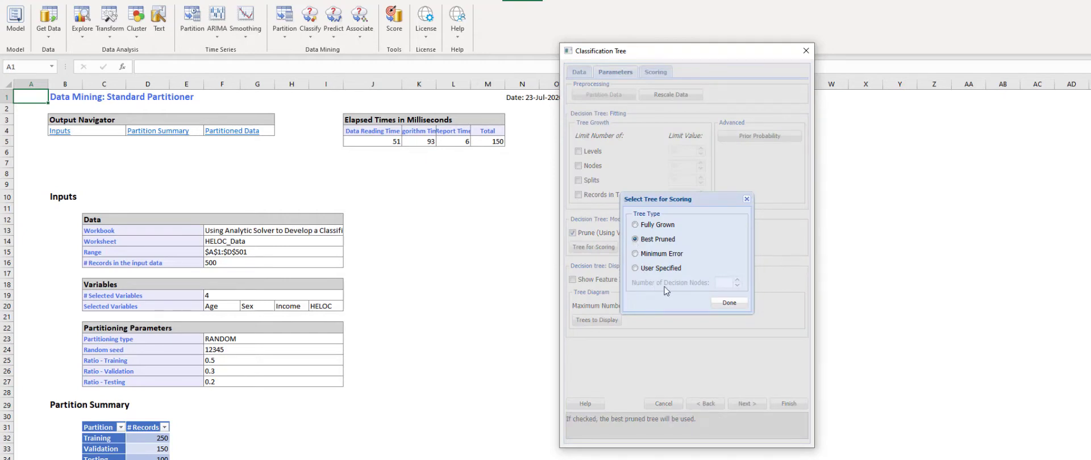
{"action": "left_click", "coordinate": [726, 303]}
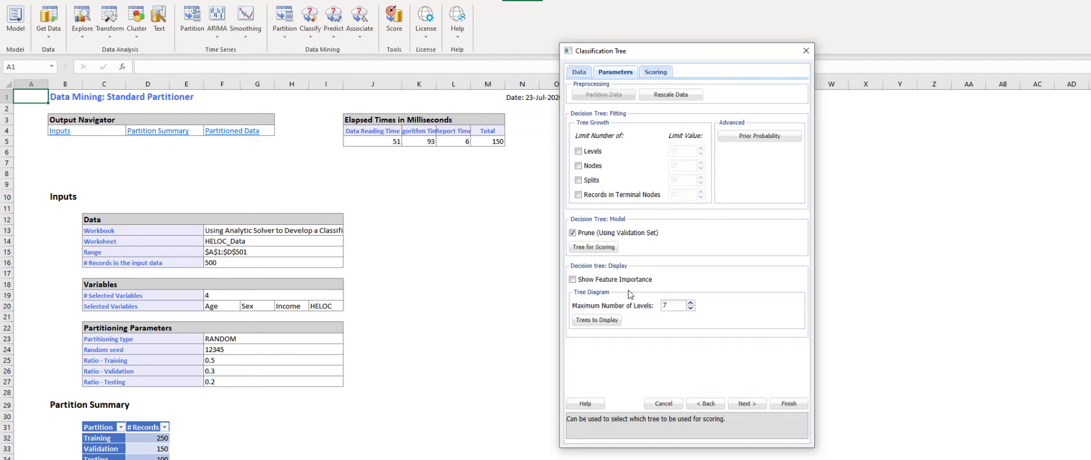
Step: Show feature importance and select the Fully Grown, Best Pruned and Minimum Error trees for display
{"action": "left_click", "coordinate": [575, 283]}
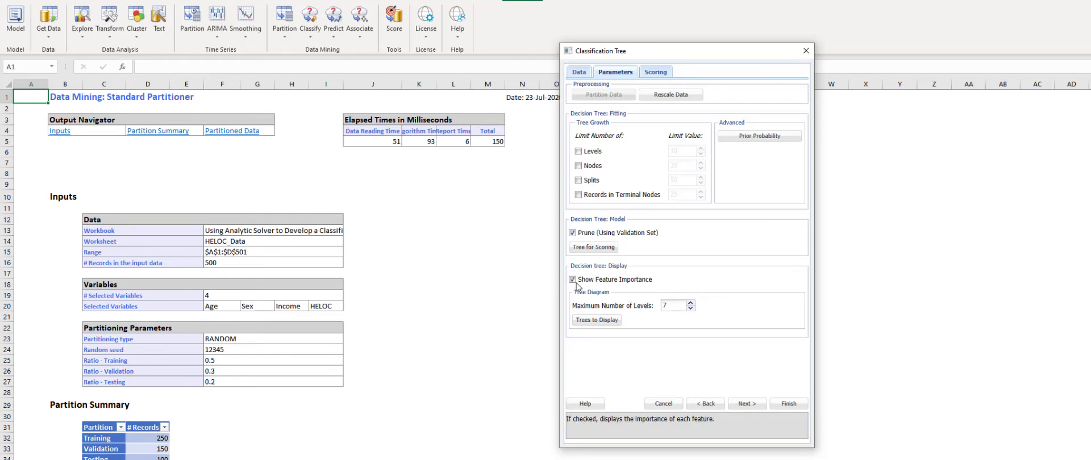
{"action": "left_click", "coordinate": [610, 322]}
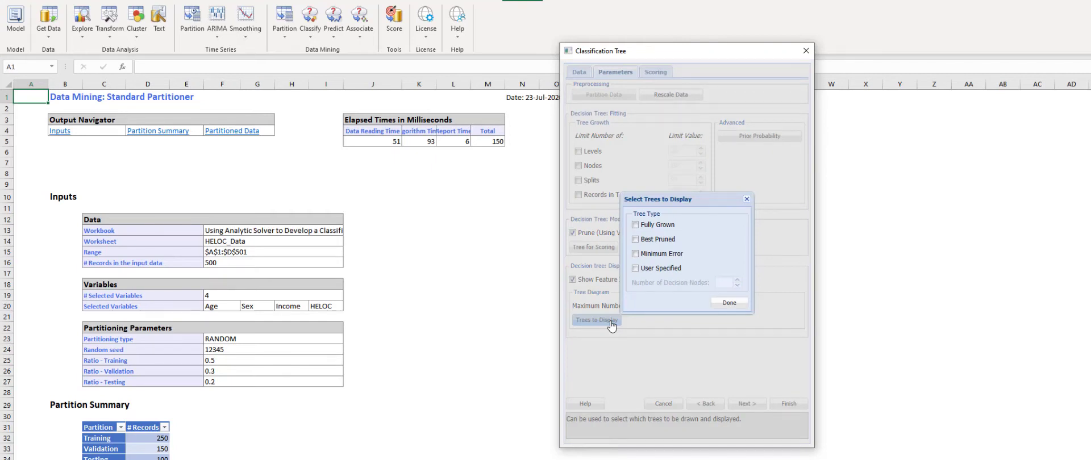
{"action": "left_click", "coordinate": [635, 225]}
{"action": "left_click", "coordinate": [635, 239]}
{"action": "left_click", "coordinate": [635, 254]}
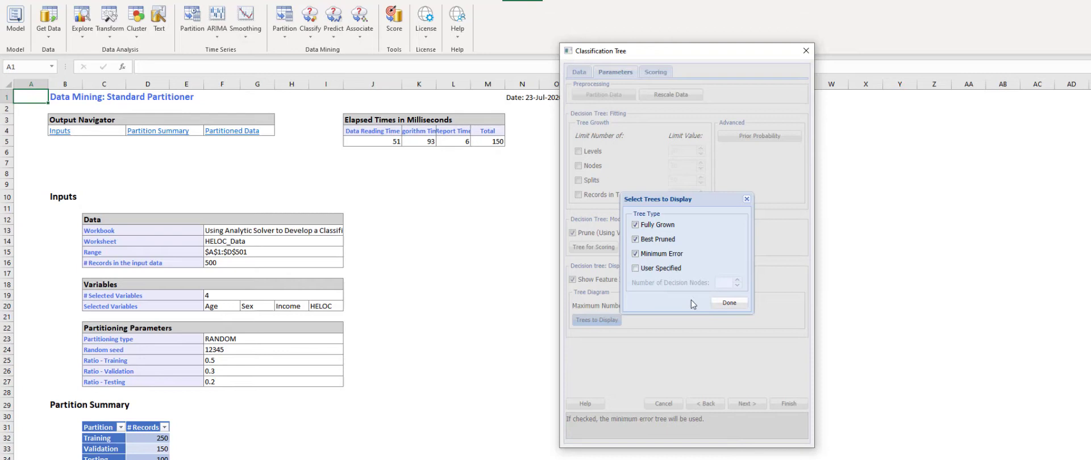
{"action": "left_click", "coordinate": [730, 305]}
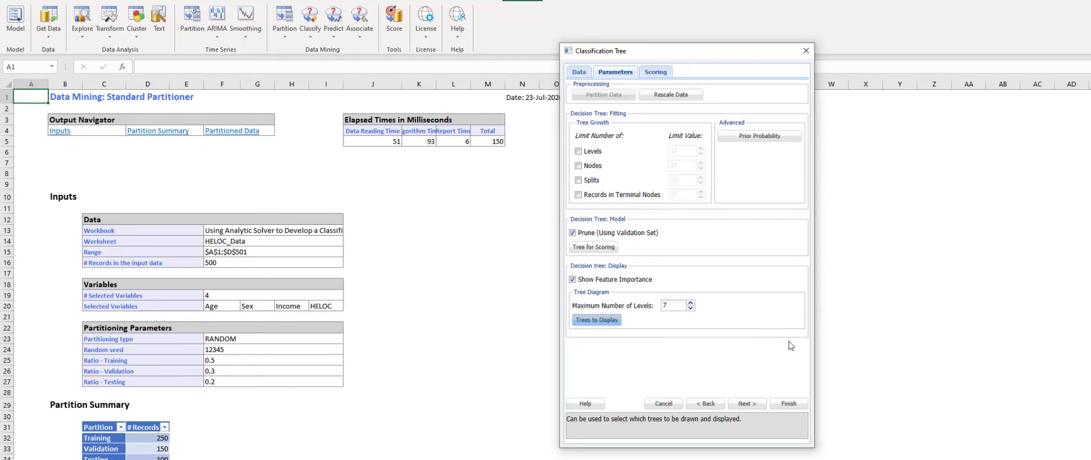
Step: Add lift charts for the test data and enable scoring of new data in a worksheet
{"action": "left_click", "coordinate": [751, 404]}
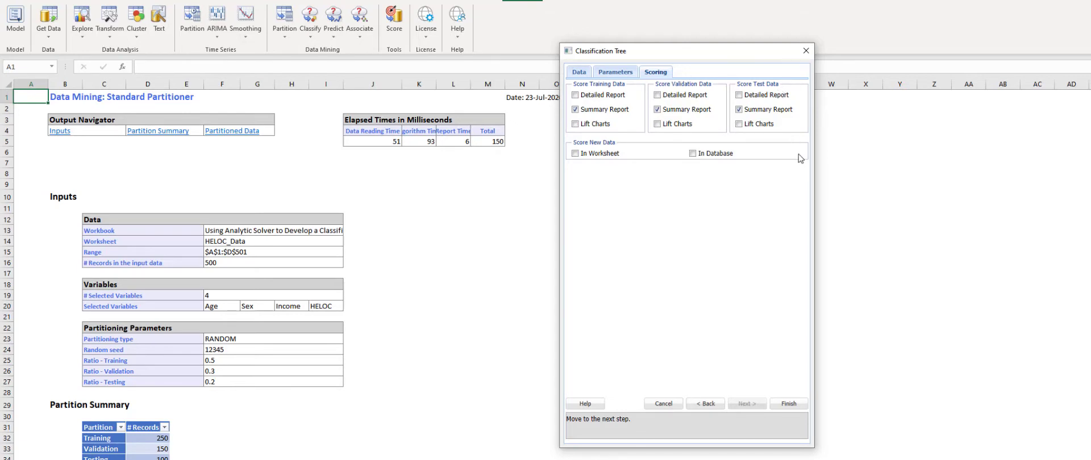
{"action": "left_click", "coordinate": [738, 124]}
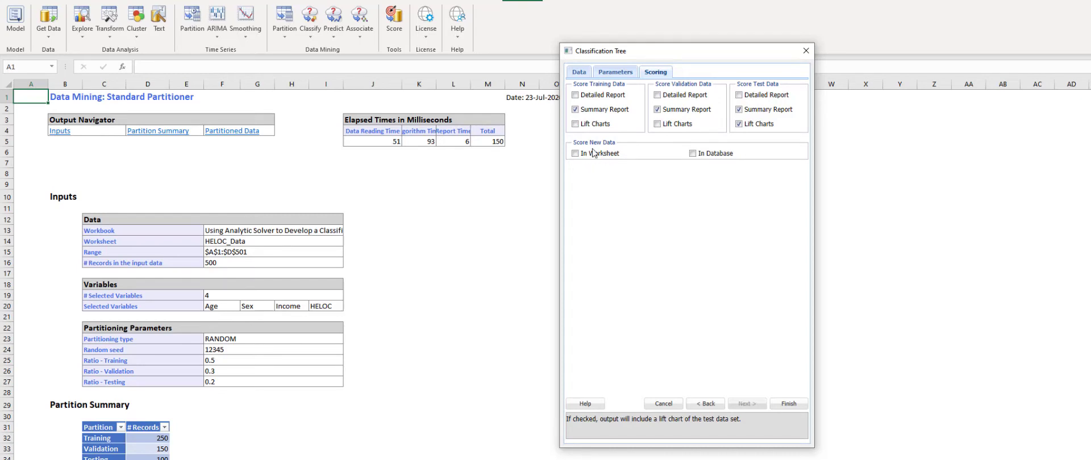
{"action": "left_click", "coordinate": [575, 154]}
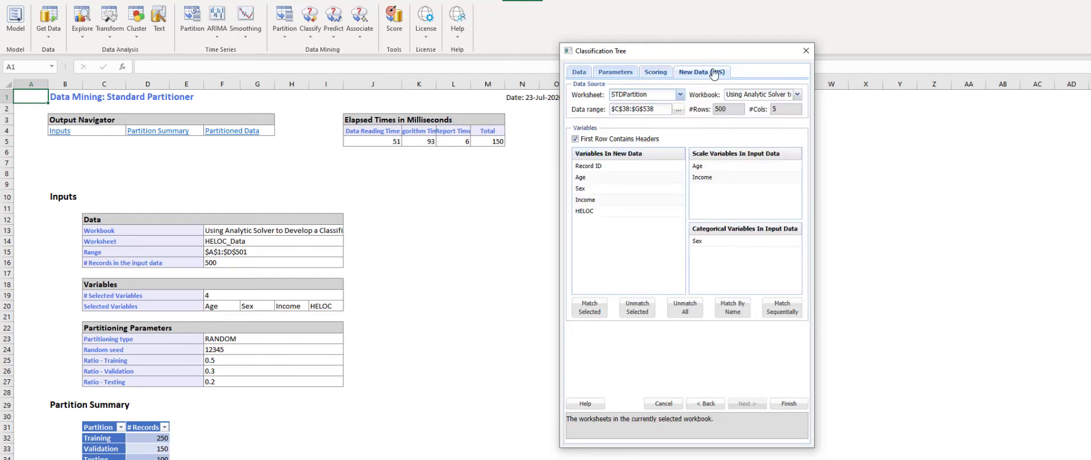
Step: Set HELOC_Score as the new data worksheet, match its variables by name and run the classification tree
{"action": "left_click", "coordinate": [680, 95]}
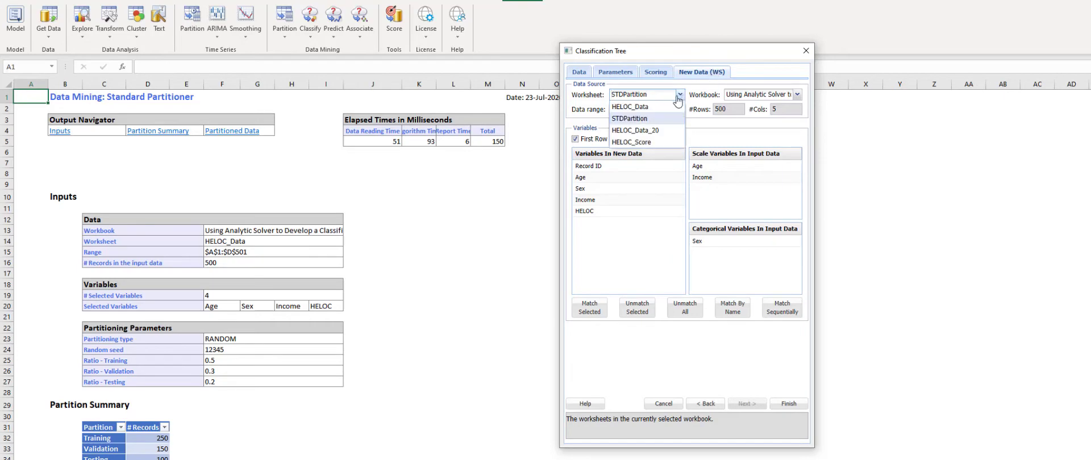
{"action": "left_click", "coordinate": [662, 130]}
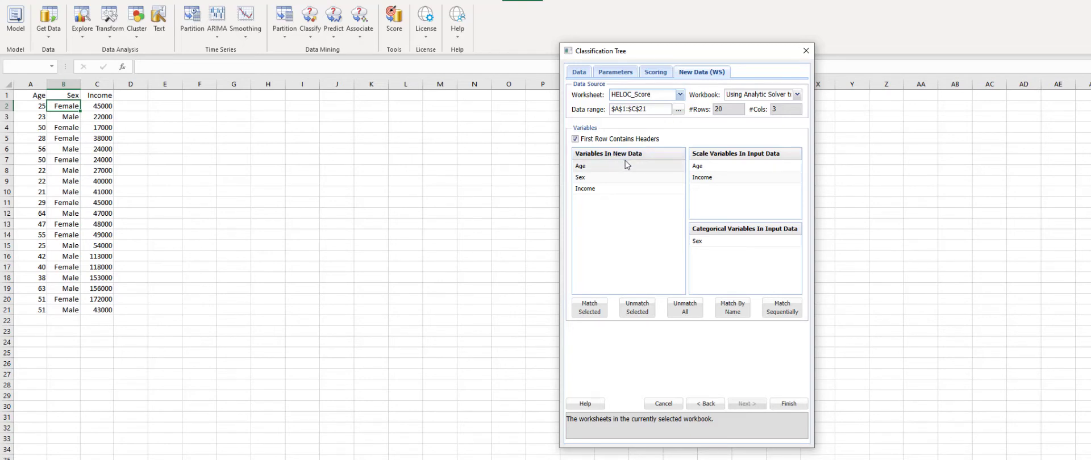
{"action": "left_click", "coordinate": [724, 310]}
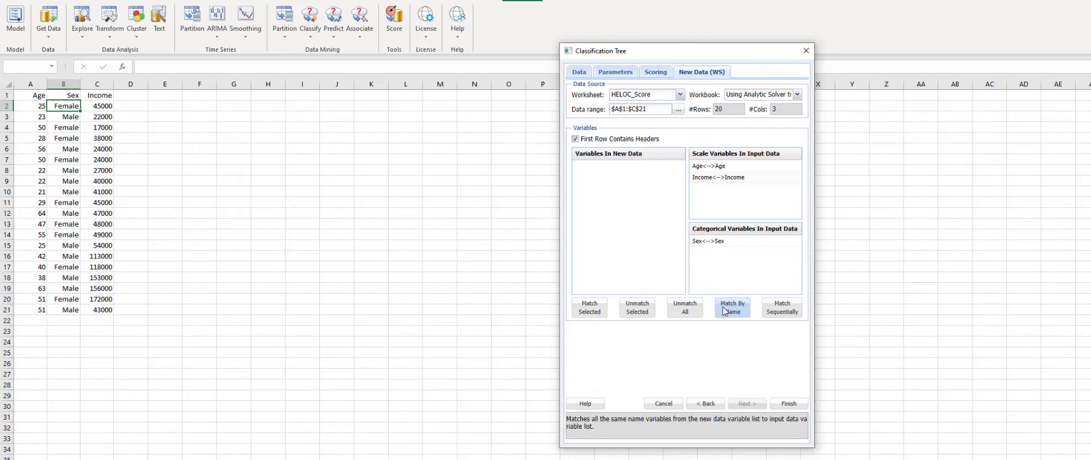
{"action": "left_click", "coordinate": [789, 404]}
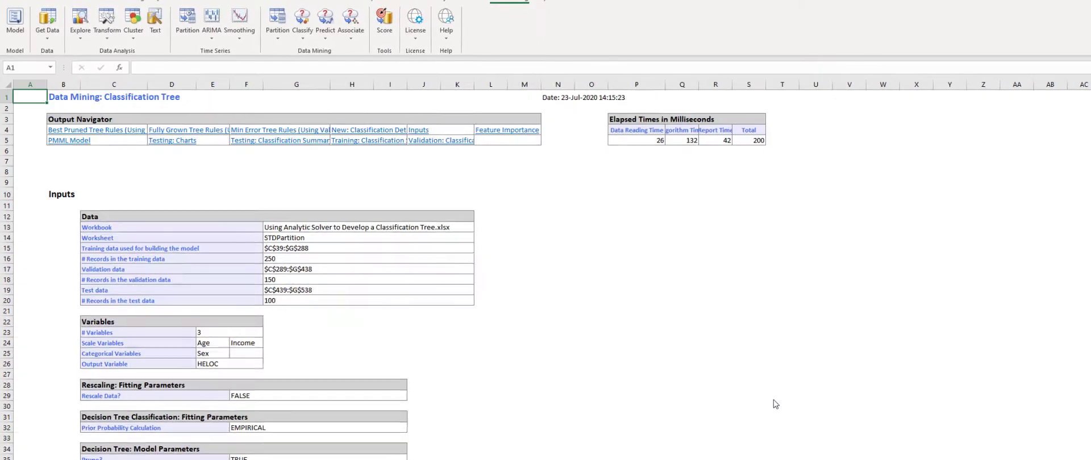
Step: Review the training and prune logs, and compare the fully grown, best-pruned and minimum-error tree diagrams, ending on the best-pruned tree
{"action": "scroll", "coordinate": [628, 309], "scroll_direction": "down", "scroll_amount": 16}
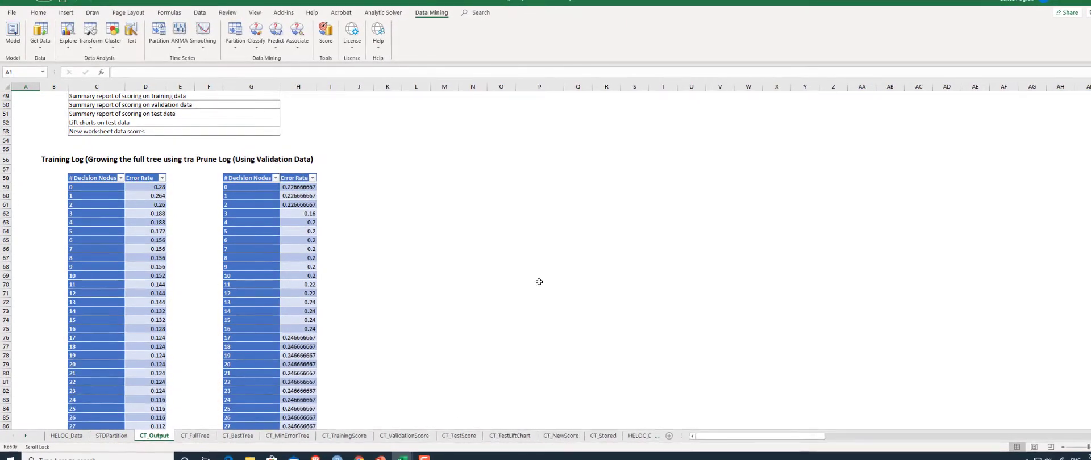
{"action": "scroll", "coordinate": [399, 216], "scroll_direction": "down", "scroll_amount": 1}
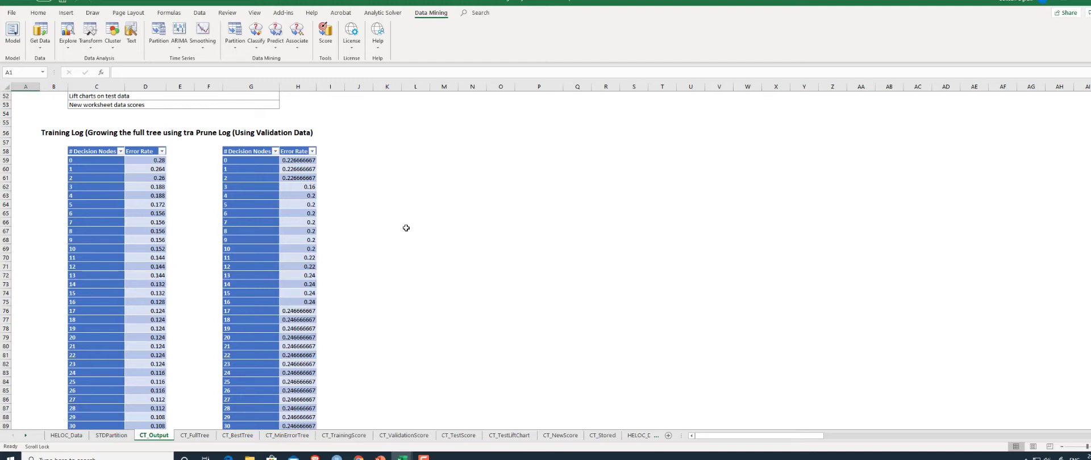
{"action": "left_click", "coordinate": [195, 435]}
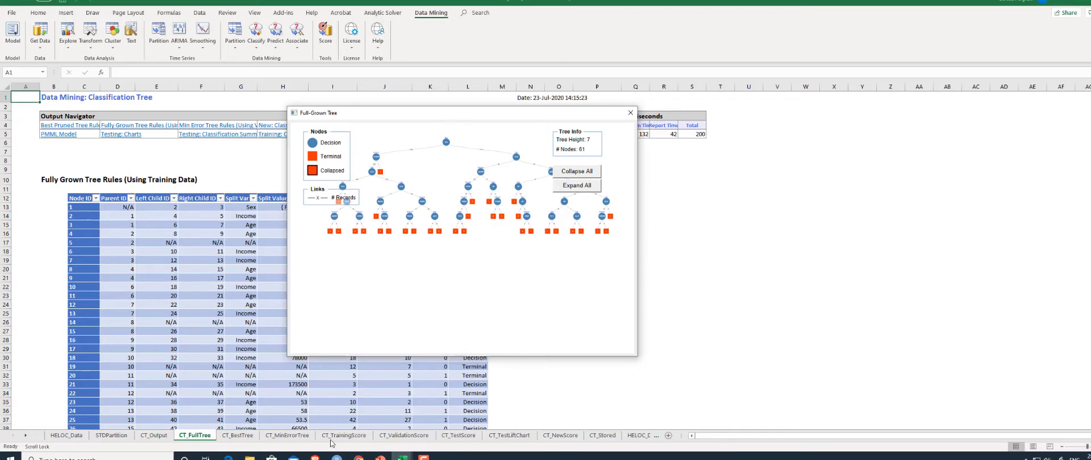
{"action": "left_click", "coordinate": [241, 437]}
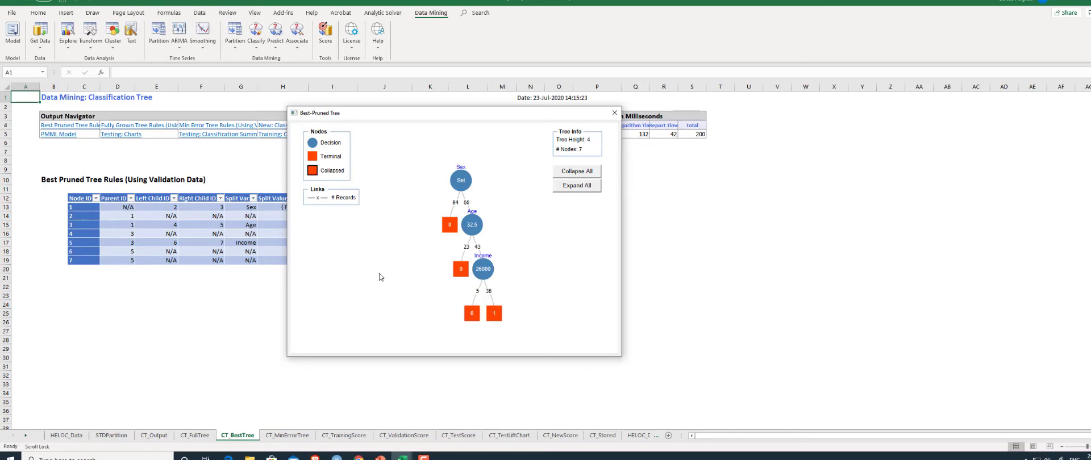
{"action": "left_click", "coordinate": [301, 437]}
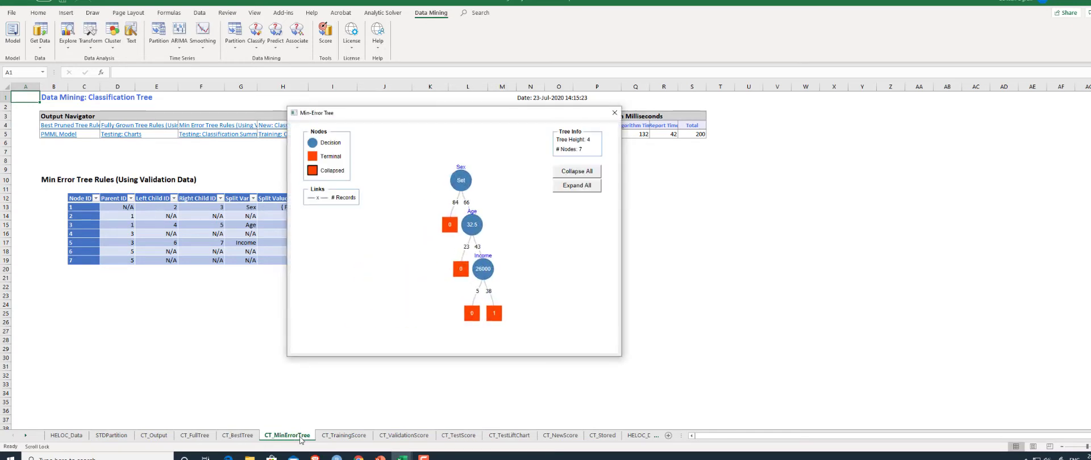
{"action": "left_click", "coordinate": [248, 437]}
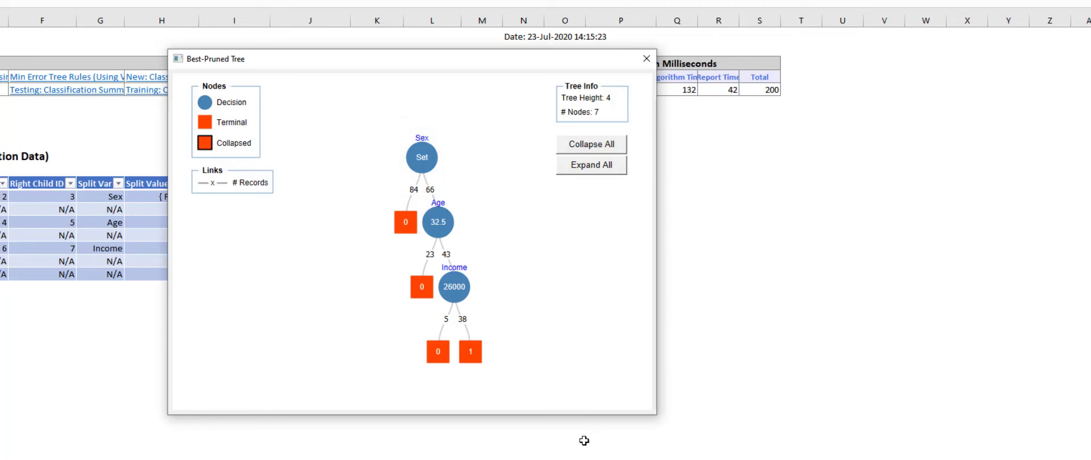
{"action": "mouse_move", "coordinate": [430, 162]}
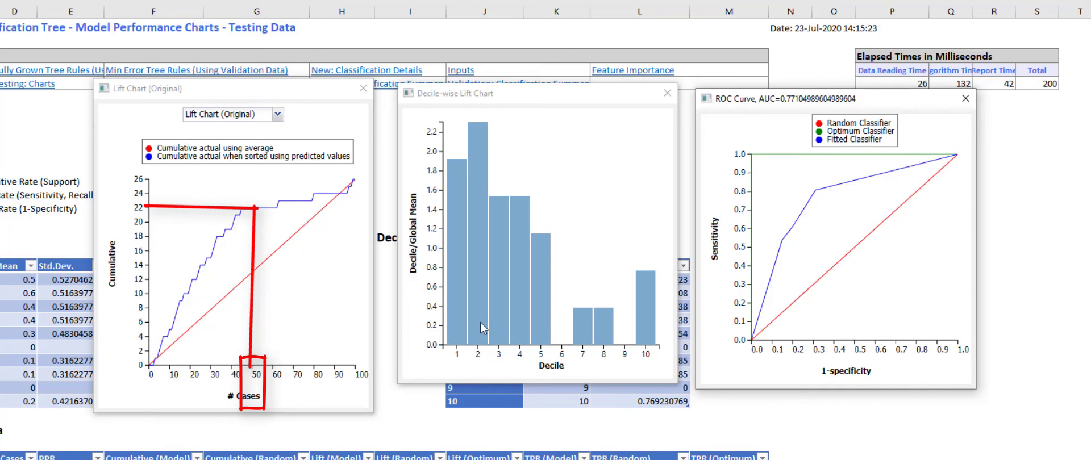
Step: Examine the new-data predictions and class probabilities on CT_NewScore, and view them alongside each record's Age, Sex and Income
{"action": "key", "text": "ctrl+z"}
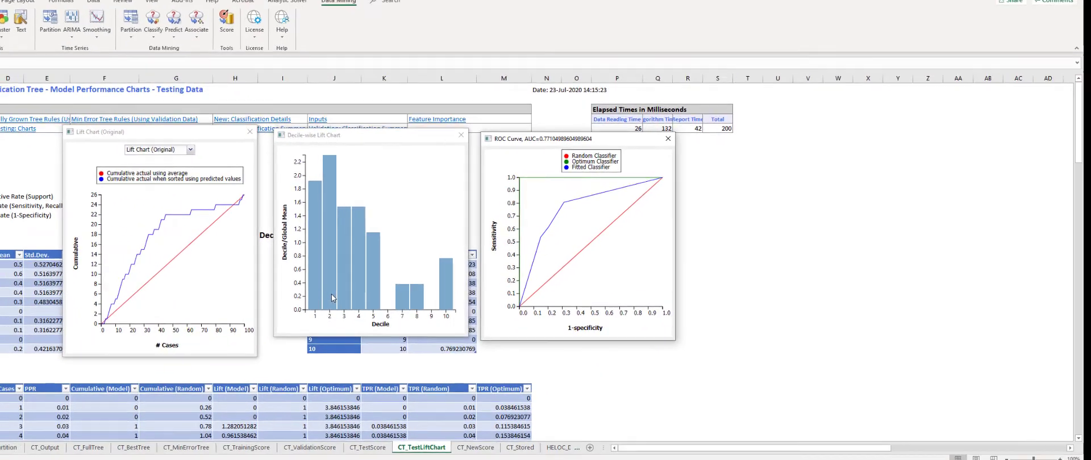
{"action": "left_click", "coordinate": [496, 442]}
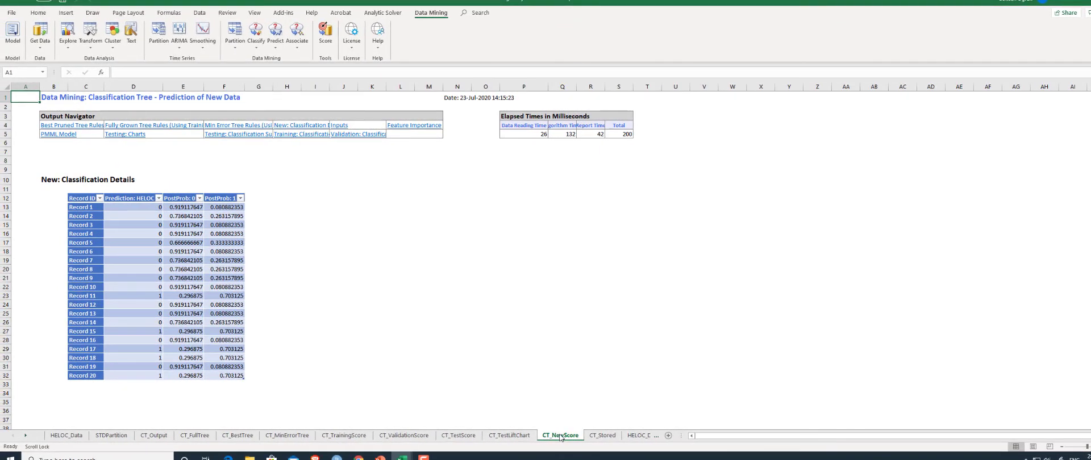
{"action": "left_click", "coordinate": [82, 198]}
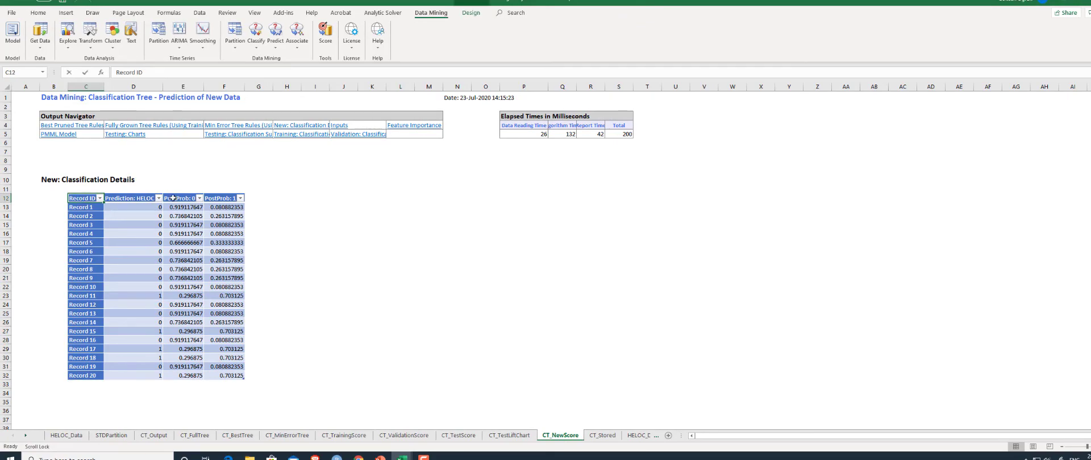
{"action": "key", "text": "ctrl+Page_Down"}
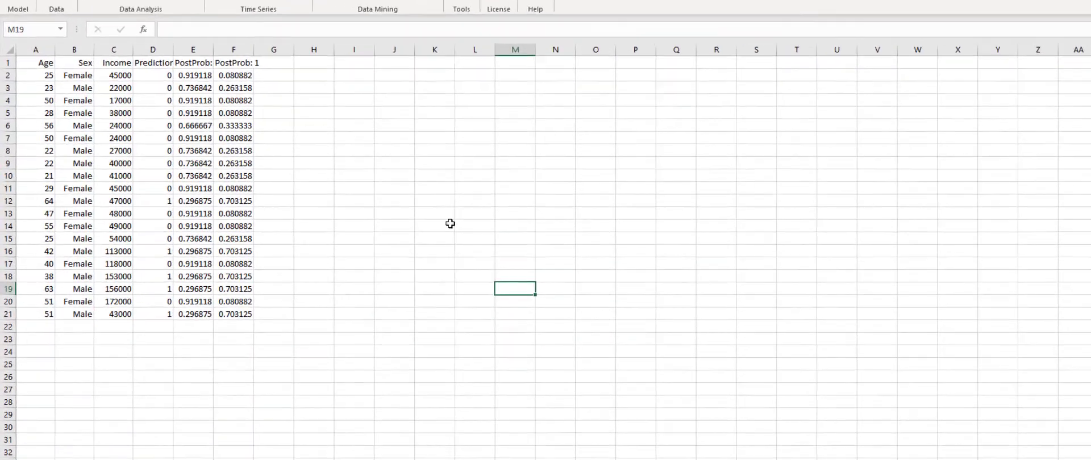